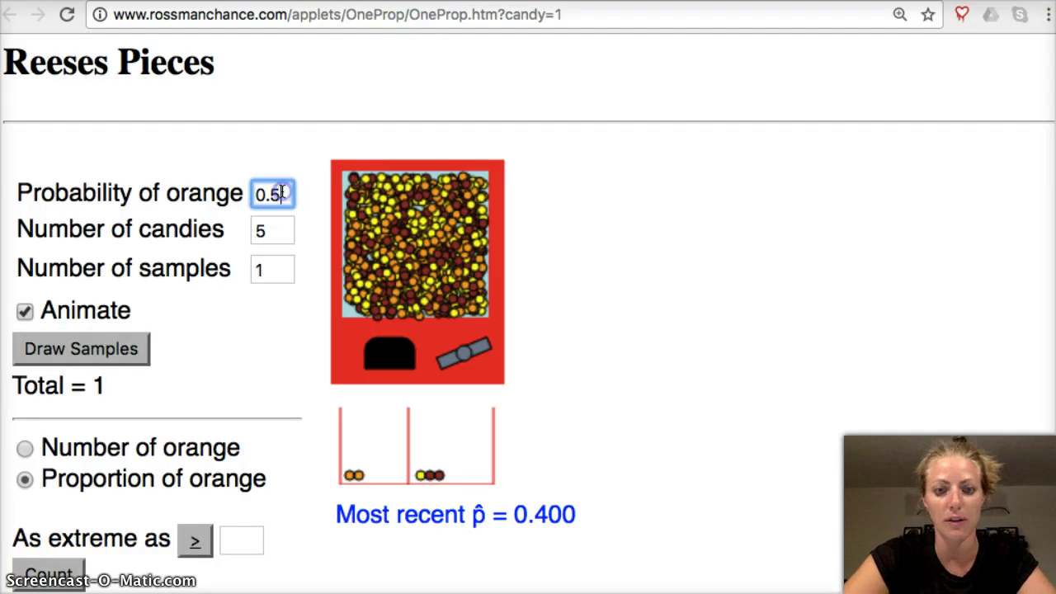
Change the Probability of orange from 0.5 to 0.3
key(BackSpace)
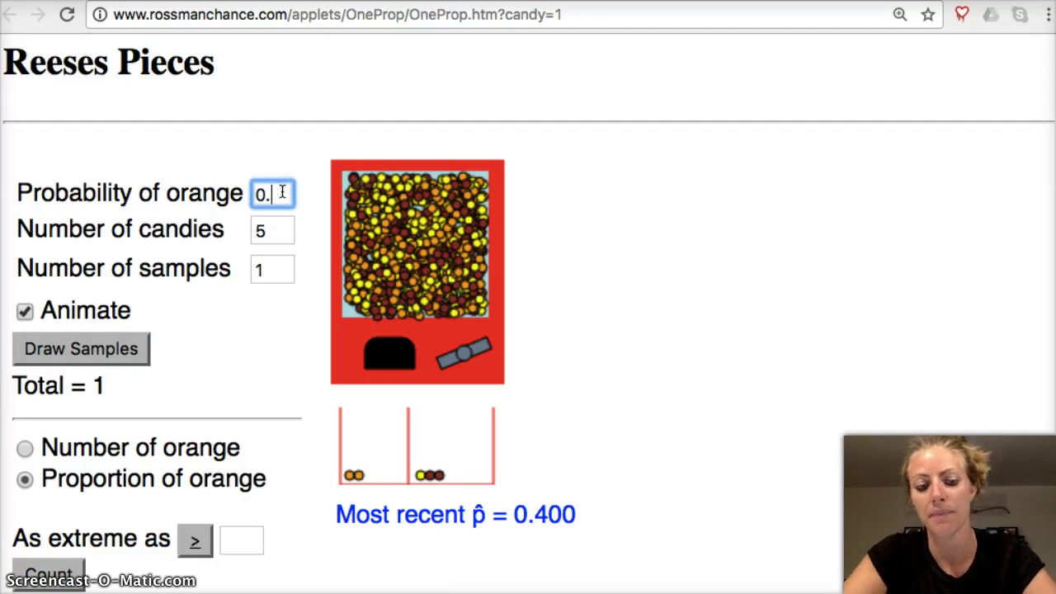
text(3)
click(276, 228)
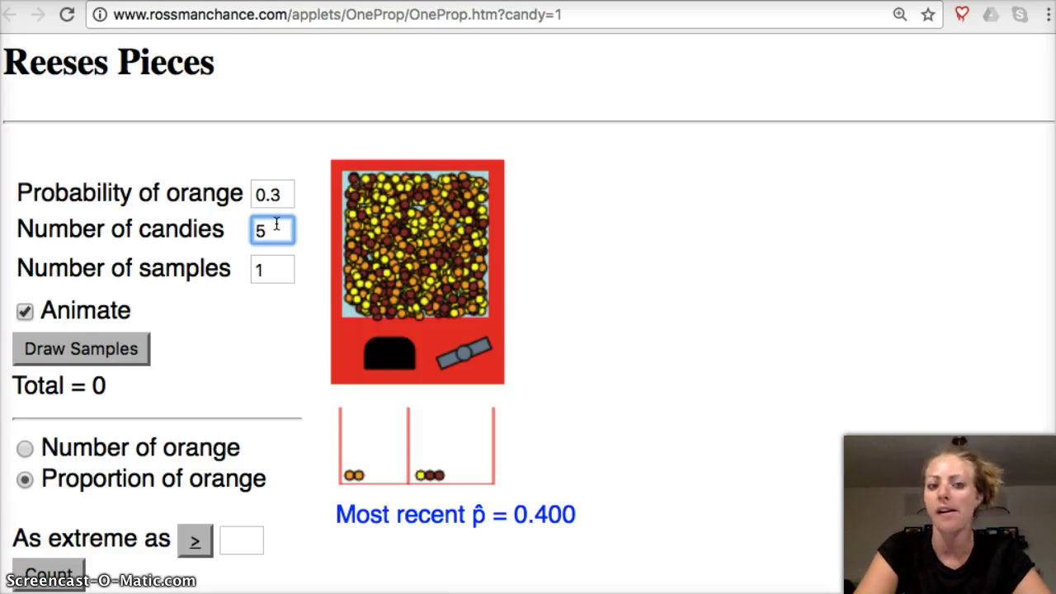
Draw a fresh sample of 5 candies, giving p̂ = 0.200 with 1 total sample
click(266, 271)
click(23, 311)
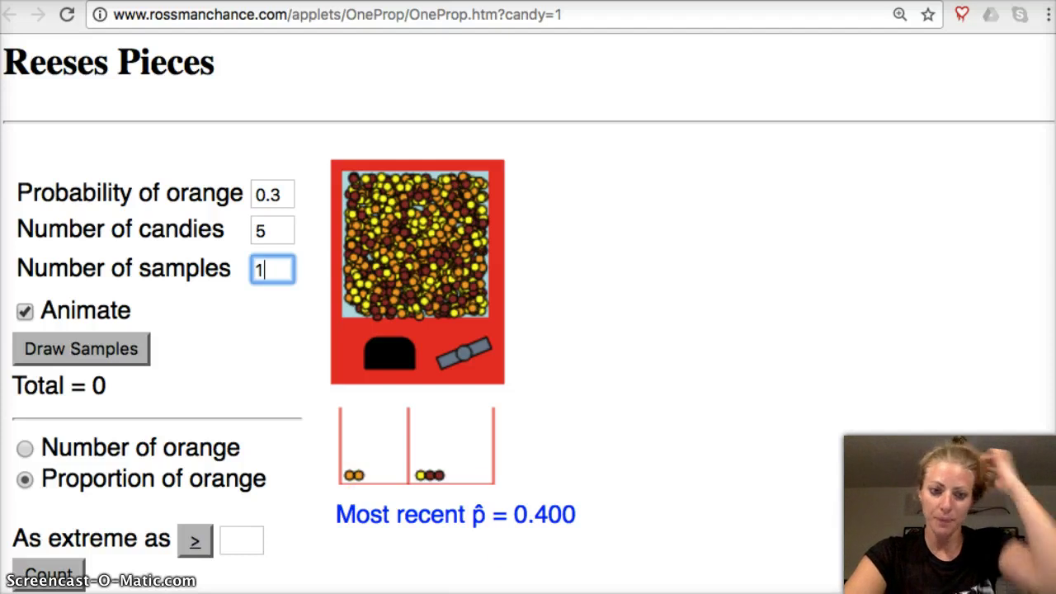
drag(473, 514, 587, 516)
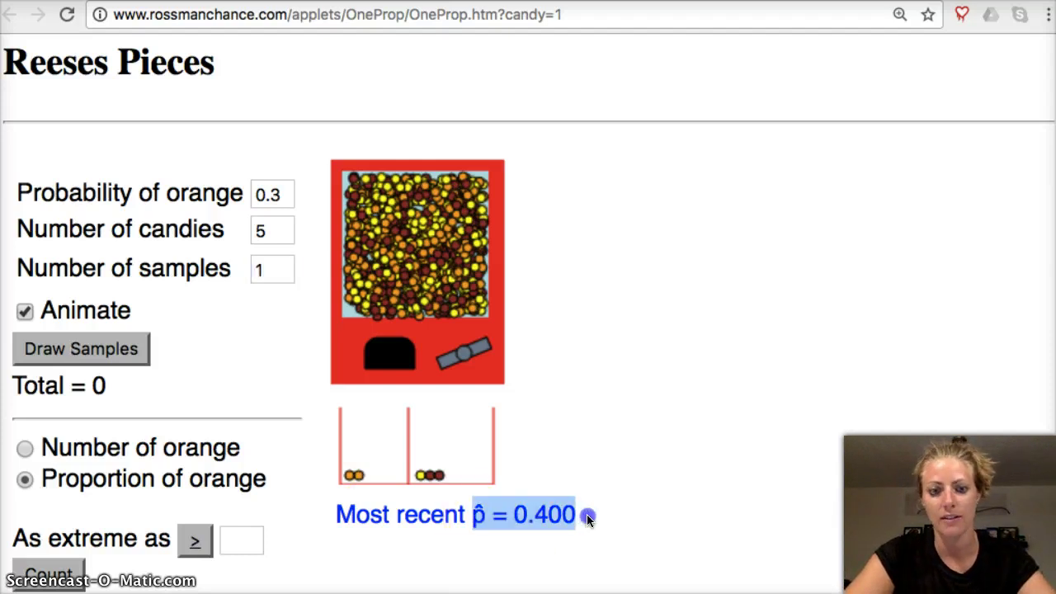
click(587, 517)
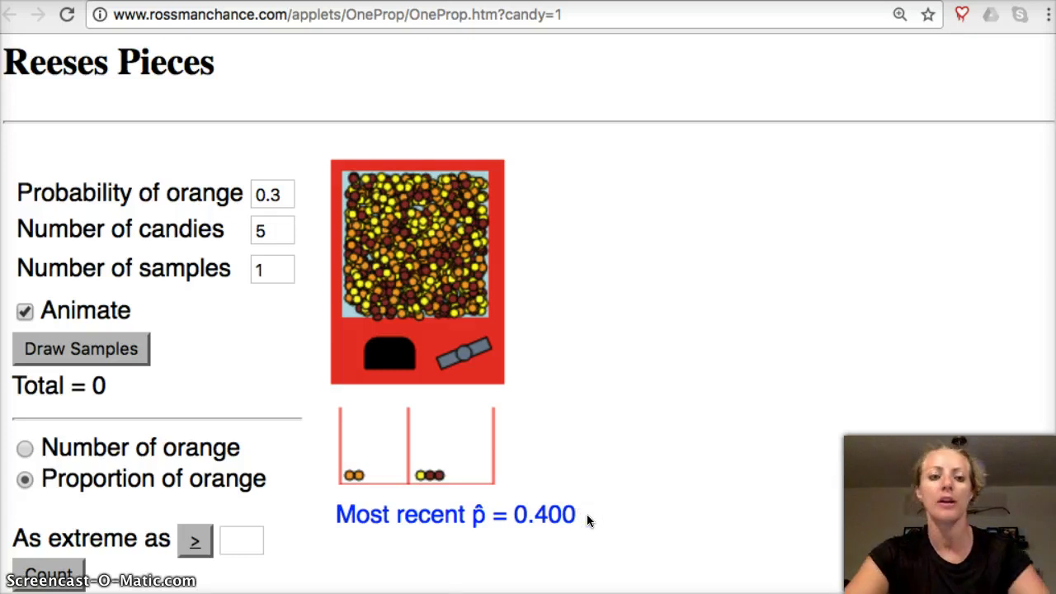
click(79, 353)
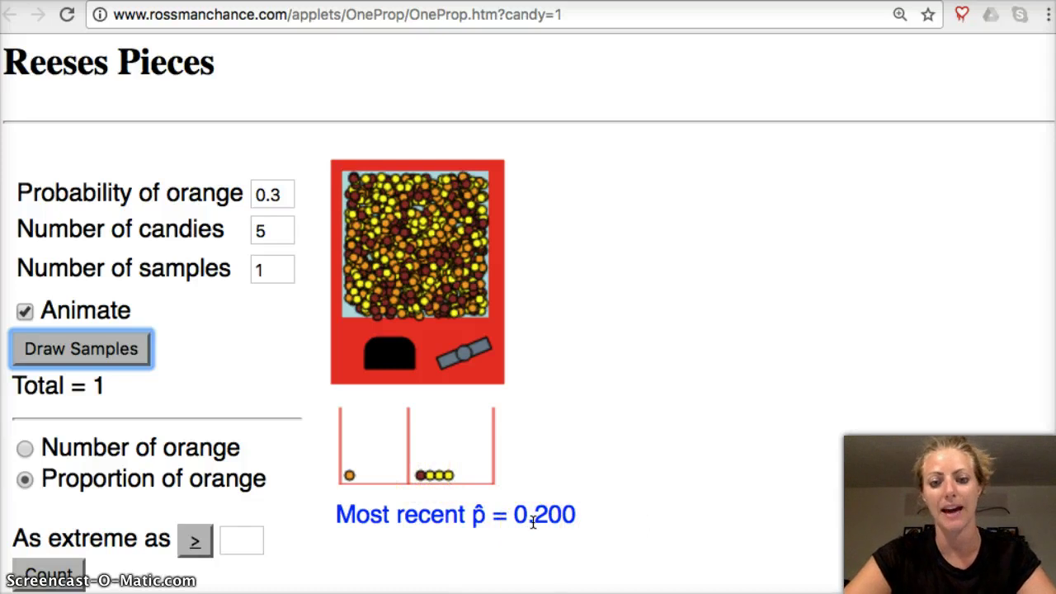
Highlight the p̂ of 0.200 and the 0.3 orange probability setting
drag(533, 521, 574, 514)
click(261, 240)
click(272, 193)
drag(283, 194, 254, 194)
click(537, 380)
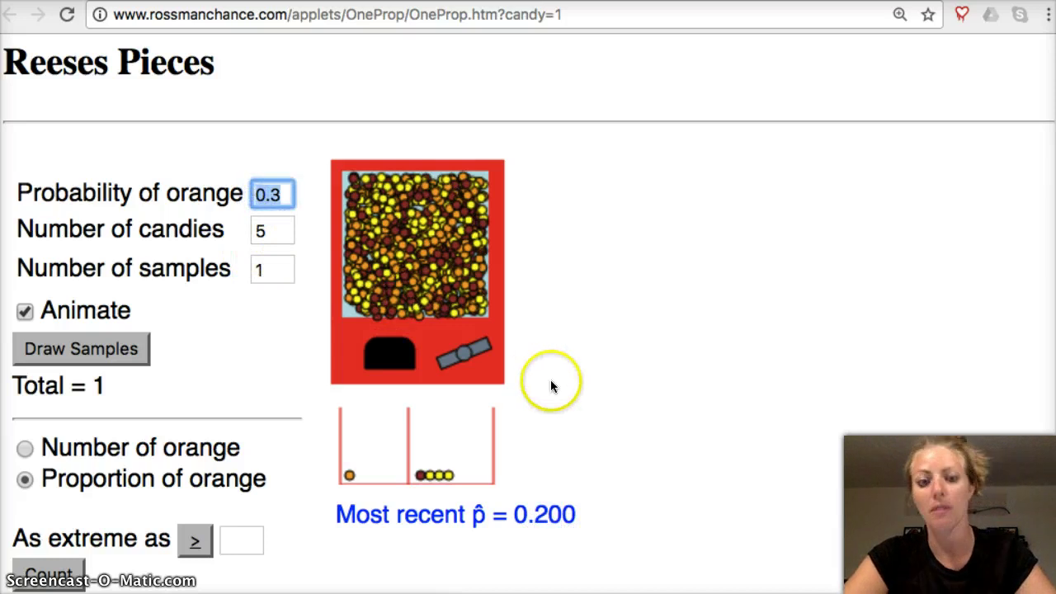
Draw two more 5-candy samples, reaching 3 samples with p̂ = 0.400
click(97, 353)
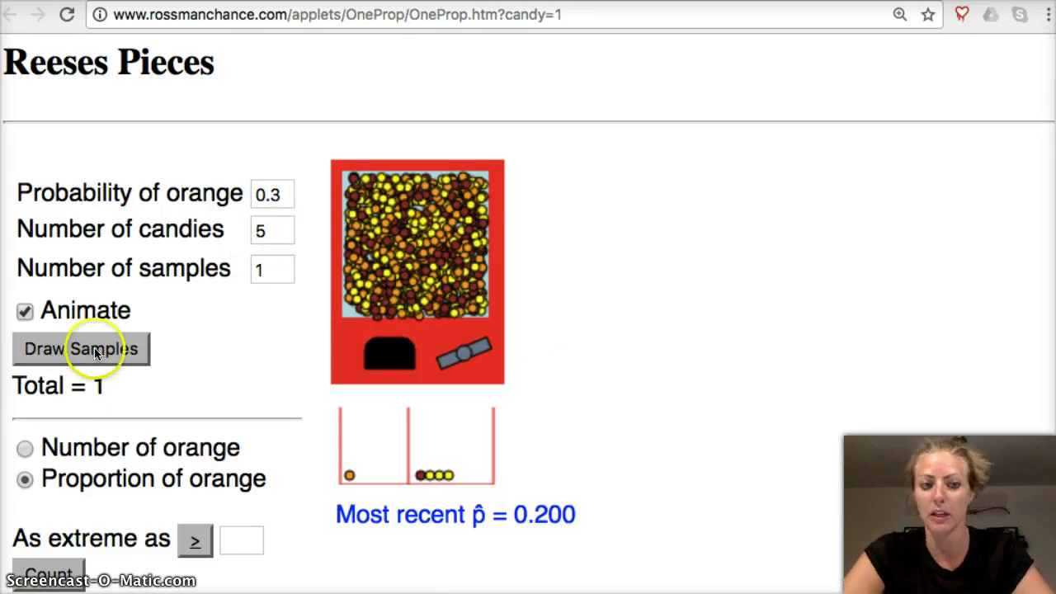
click(97, 353)
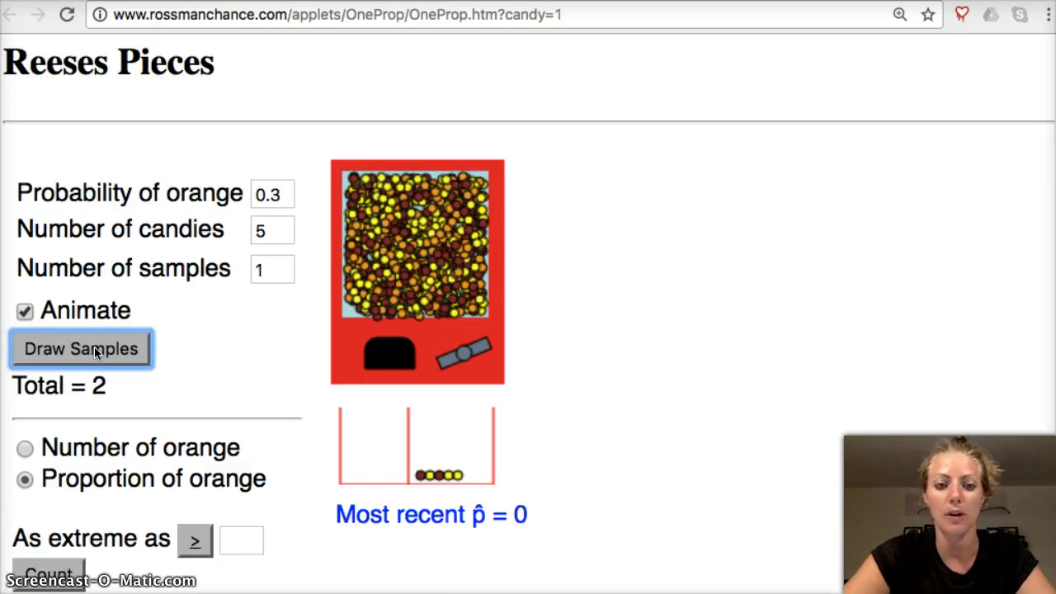
click(133, 352)
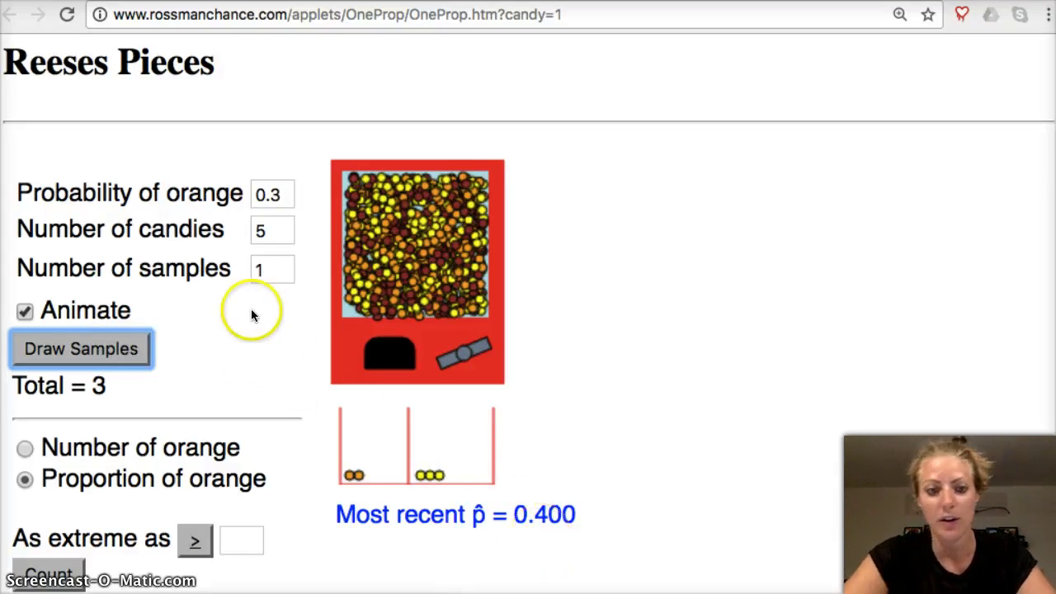
click(279, 189)
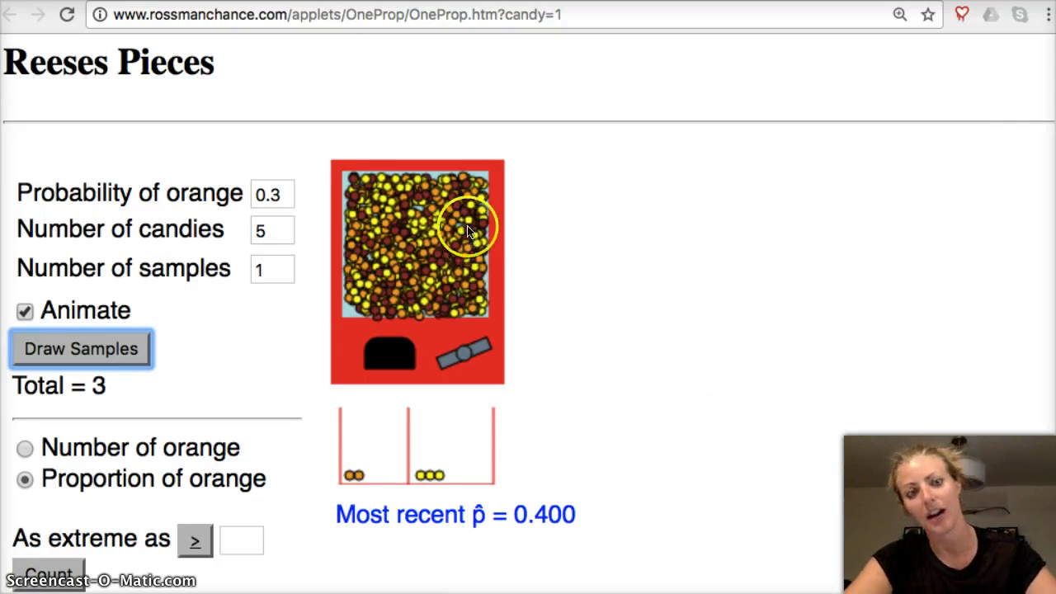
Change the number of candies to 25 and draw a sample
click(257, 229)
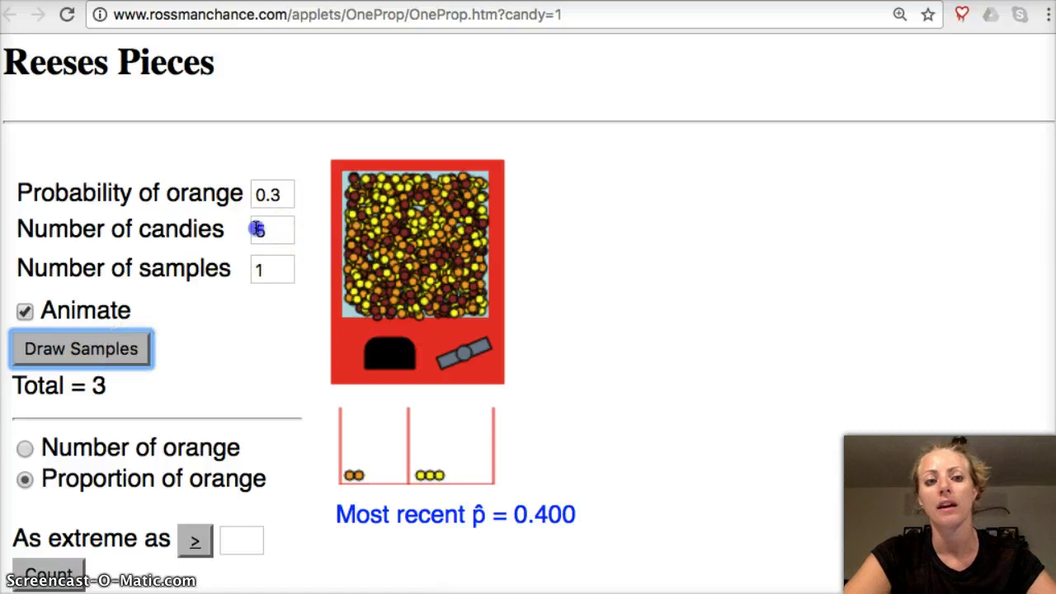
text(2)
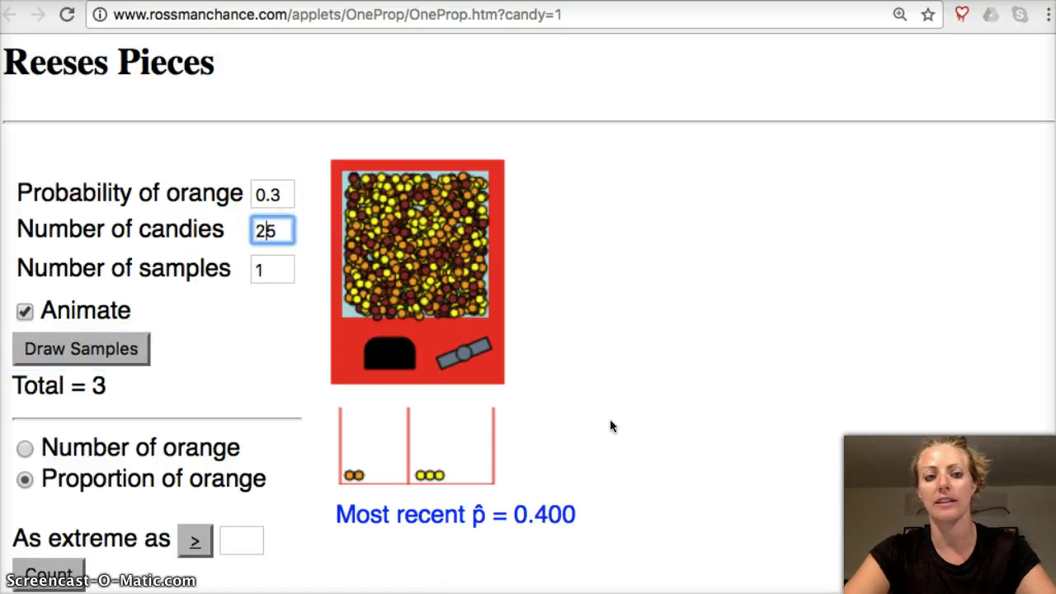
click(133, 353)
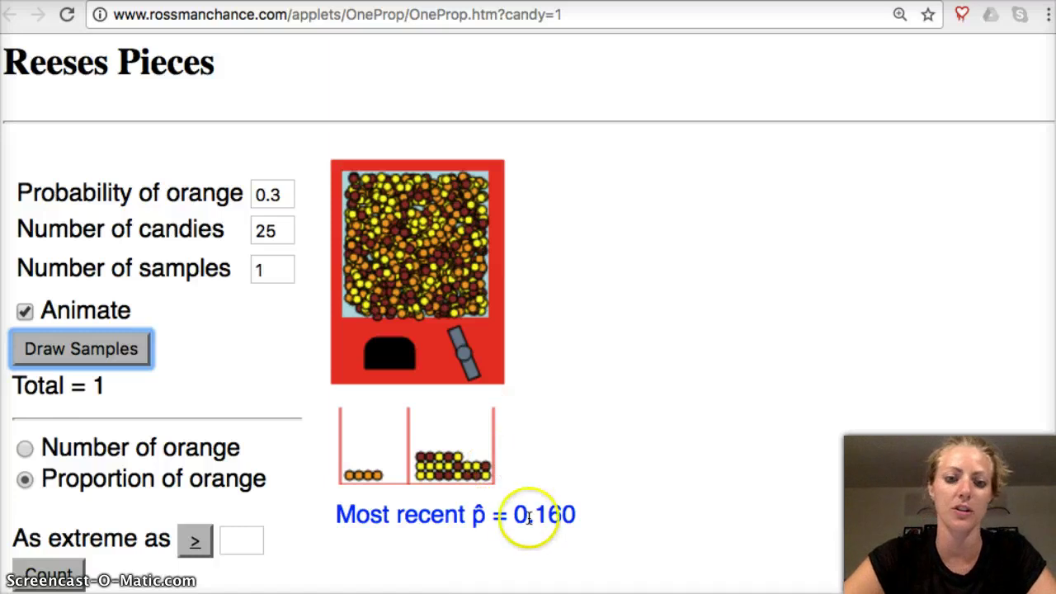
Highlight p̂ = 0.160, turn off Animate, and select the 25 candies value
click(528, 516)
drag(528, 516, 563, 515)
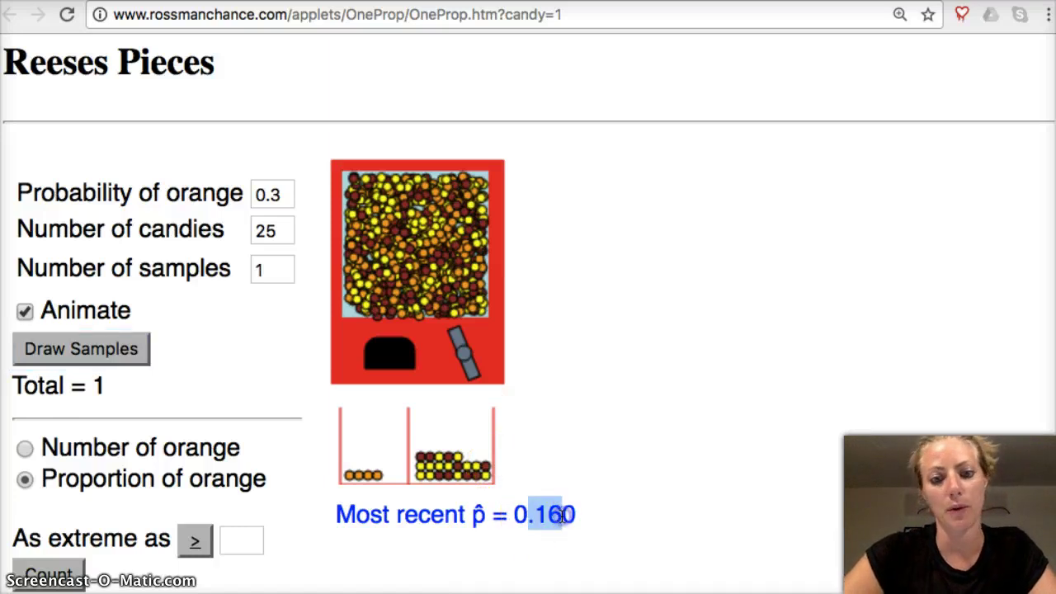
click(281, 228)
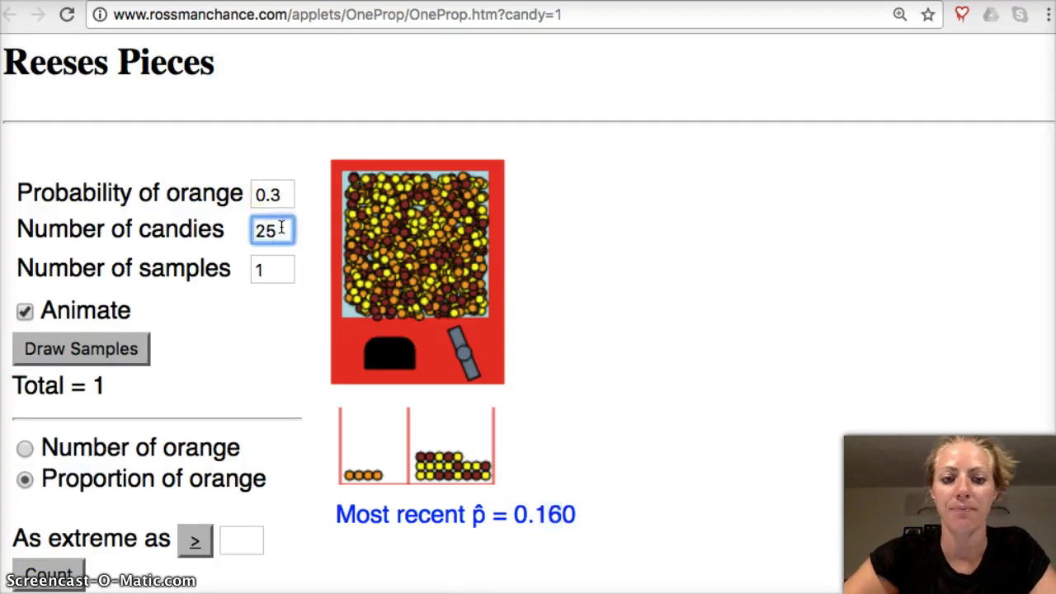
click(26, 314)
drag(280, 231, 245, 232)
Set the number of candies to 50 and draw a sample giving p̂ = 0.300
text(50)
click(133, 342)
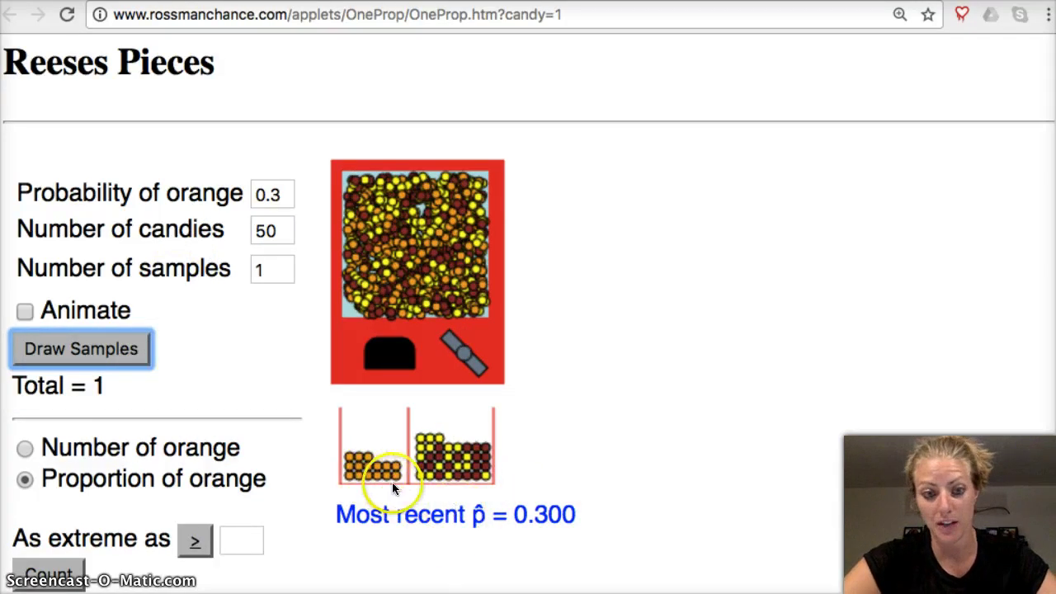
drag(475, 514, 580, 515)
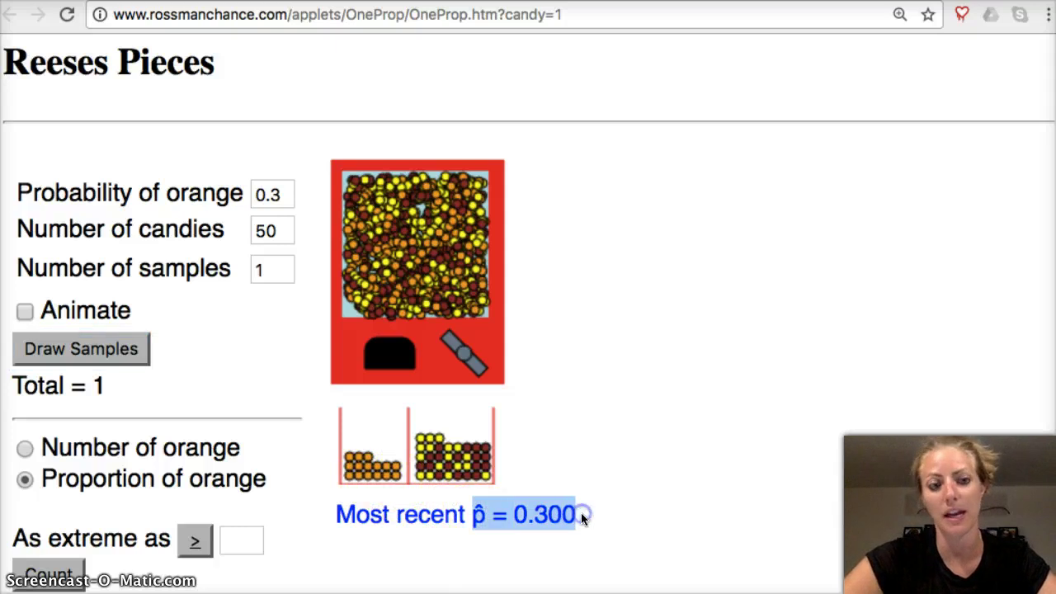
drag(256, 194, 282, 194)
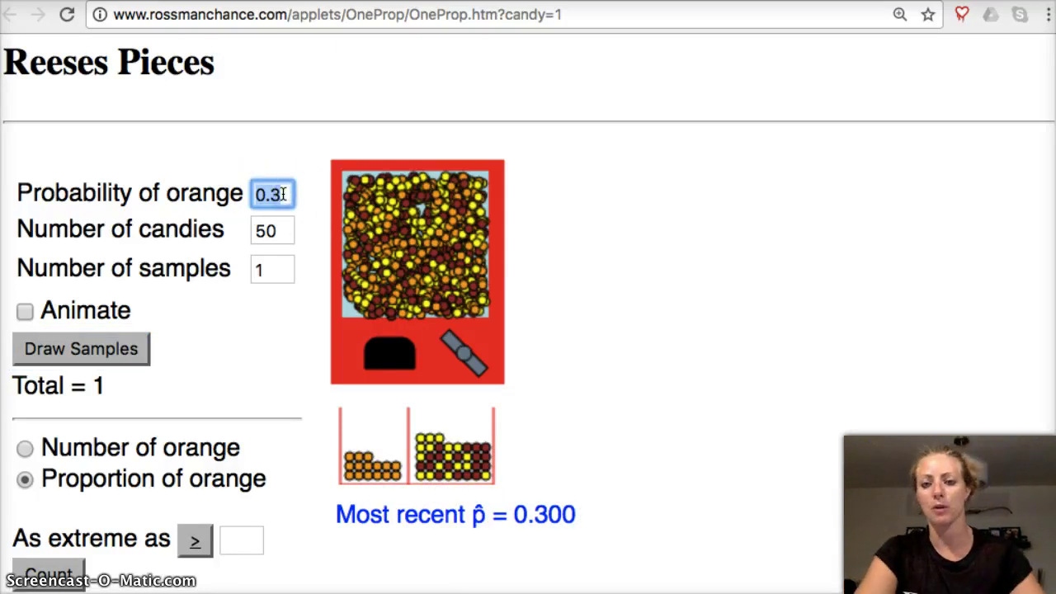
Draw three more 50-candy samples, reaching 4 samples with p̂ = 0.260
click(107, 350)
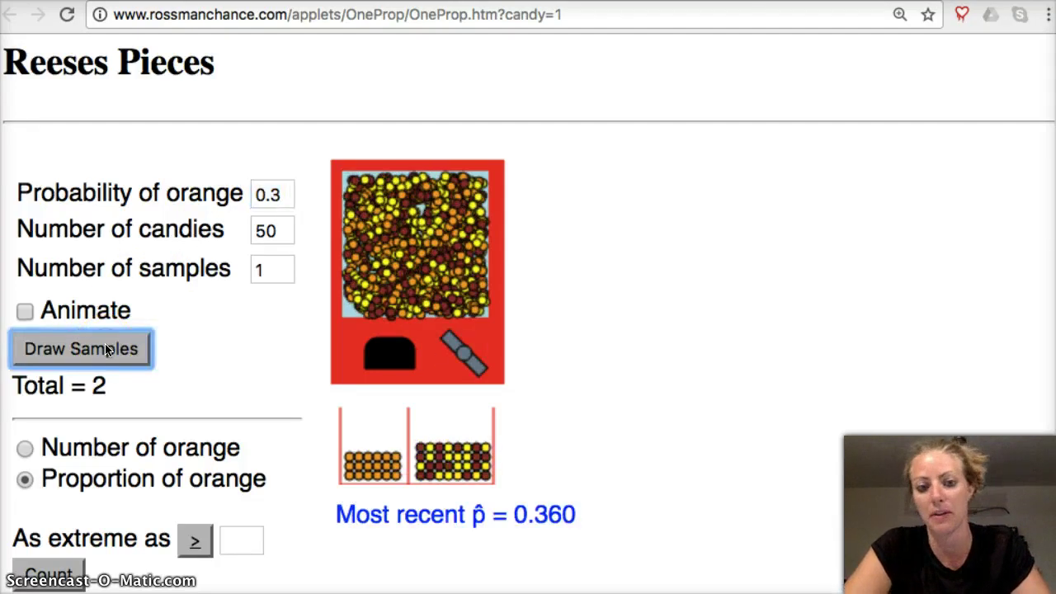
click(107, 350)
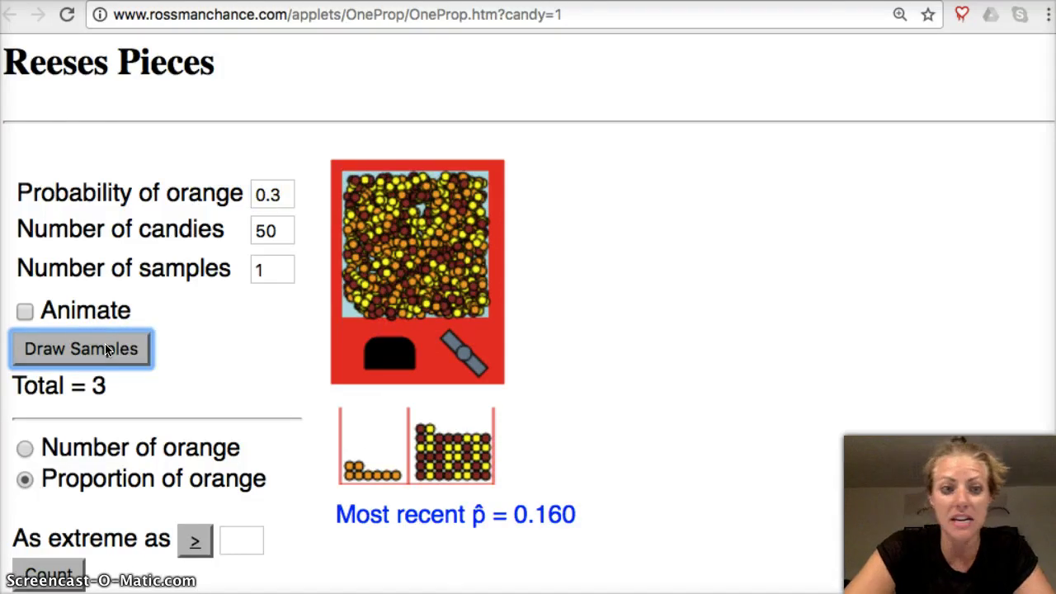
click(107, 350)
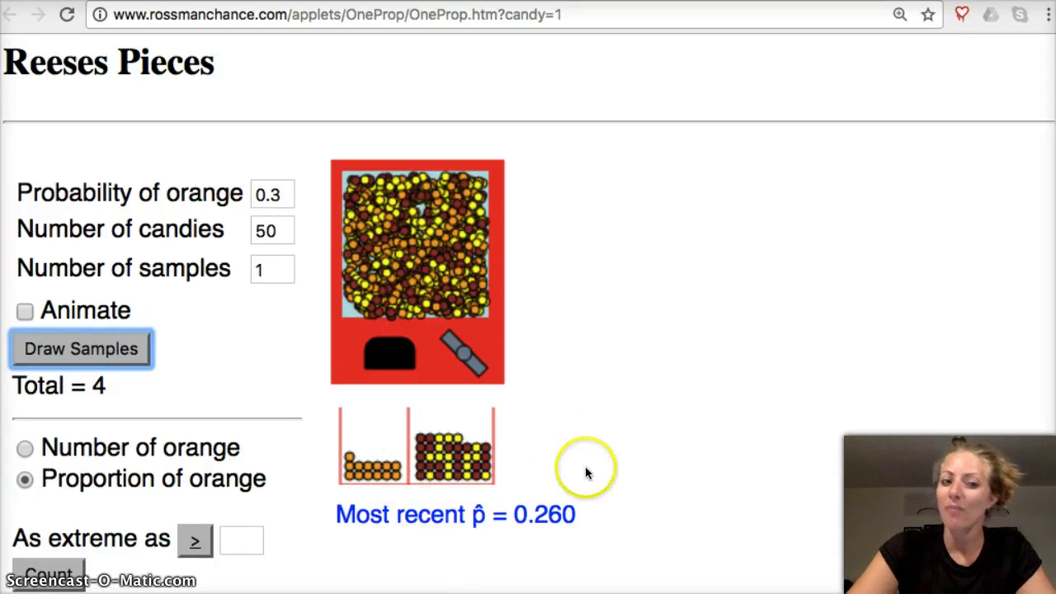
click(284, 230)
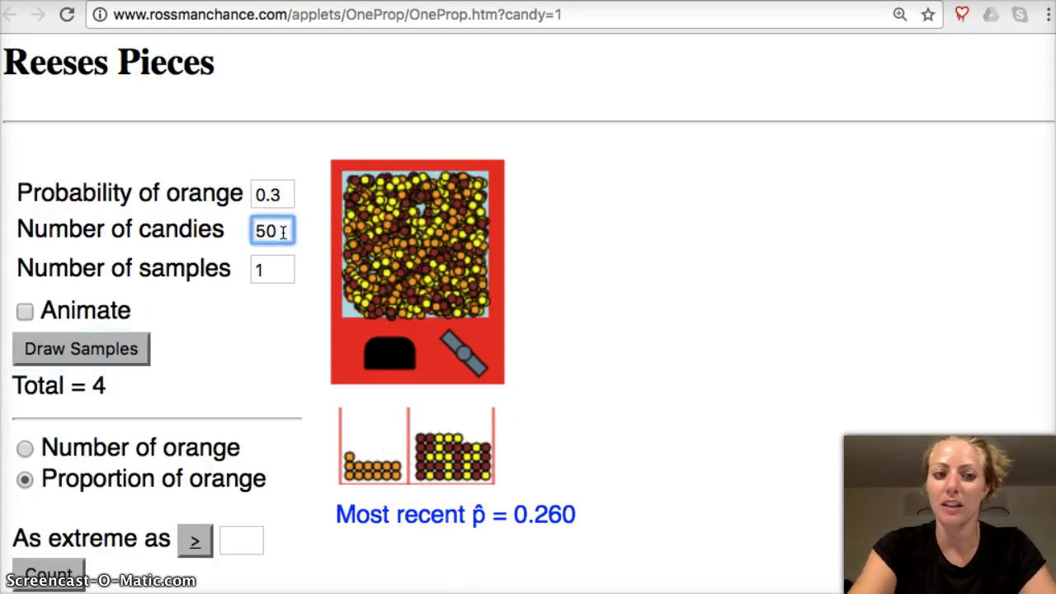
Raise the number of candies to 500 and draw two samples
text(0)
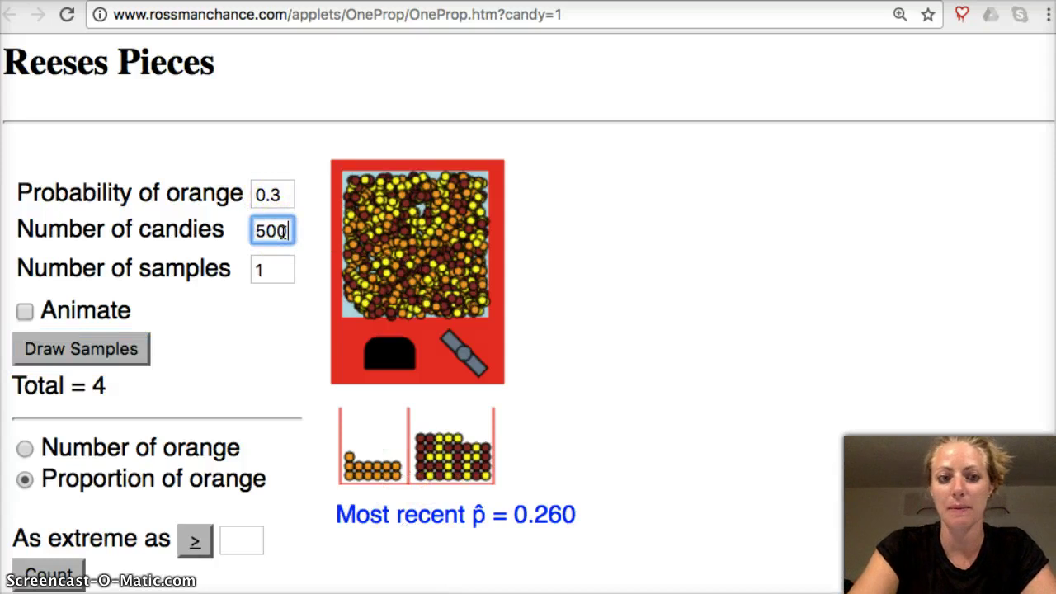
click(105, 351)
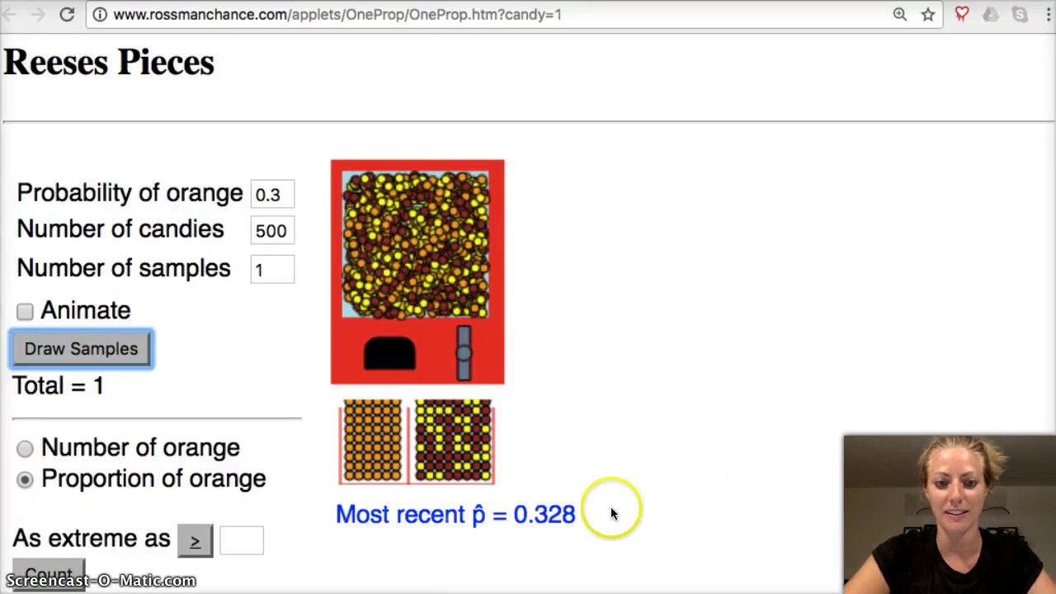
click(109, 348)
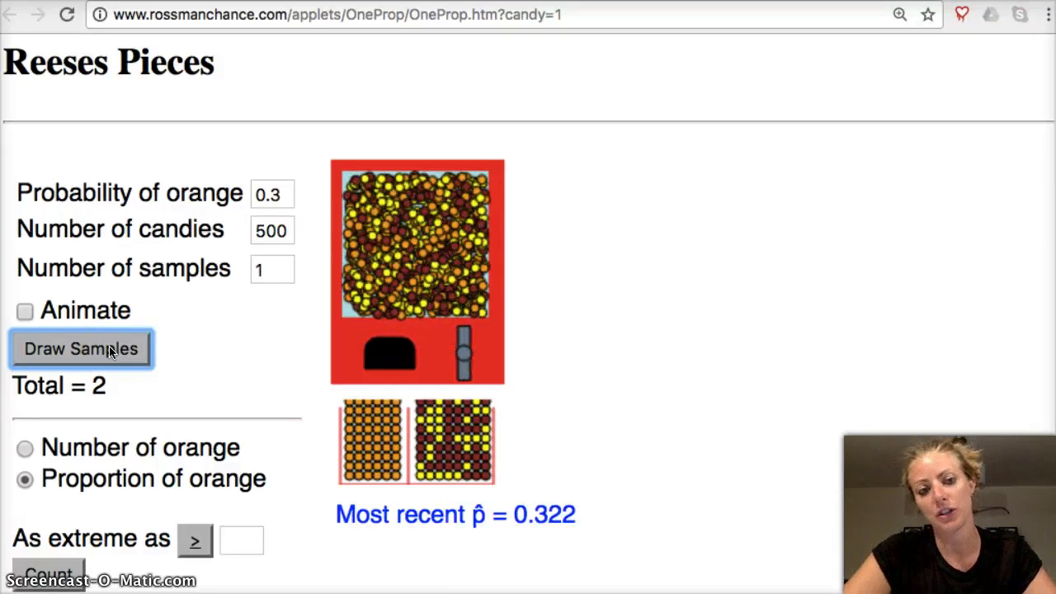
Highlight the p̂ of 0.322, then select the 0.3 orange probability value
mouse_move(572, 515)
mouse_down()
mouse_move(502, 511)
mouse_move(515, 512)
mouse_up()
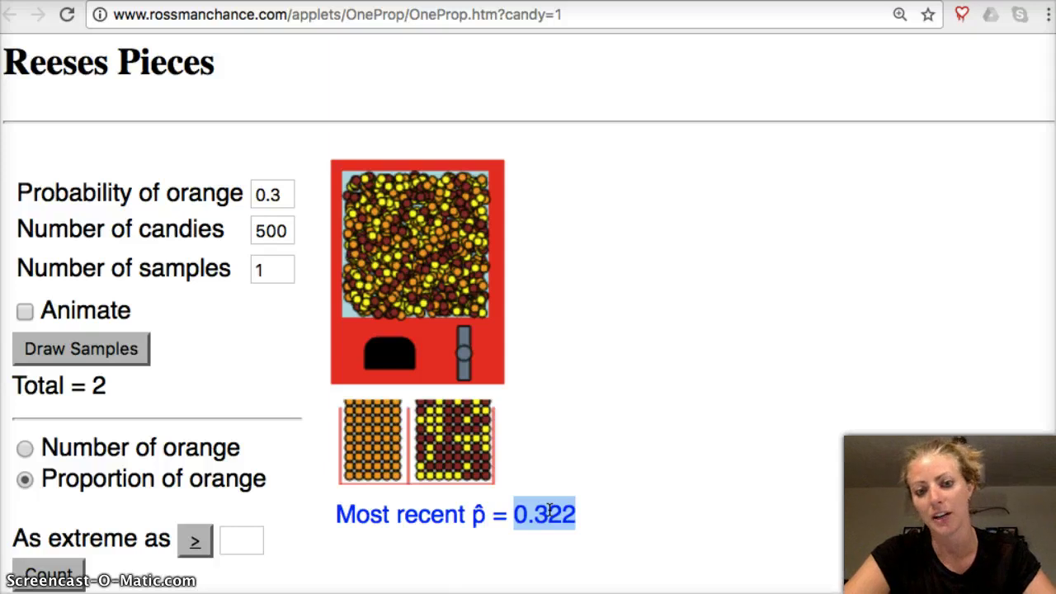
mouse_move(550, 512)
mouse_down()
mouse_move(524, 518)
mouse_move(540, 542)
mouse_up()
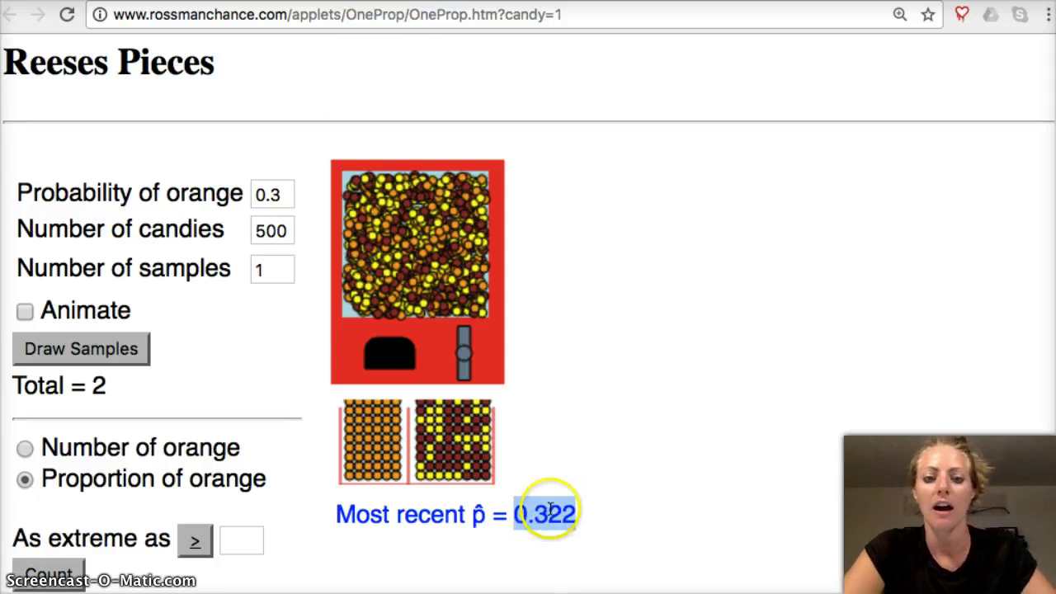
click(240, 288)
click(278, 195)
double_click(276, 196)
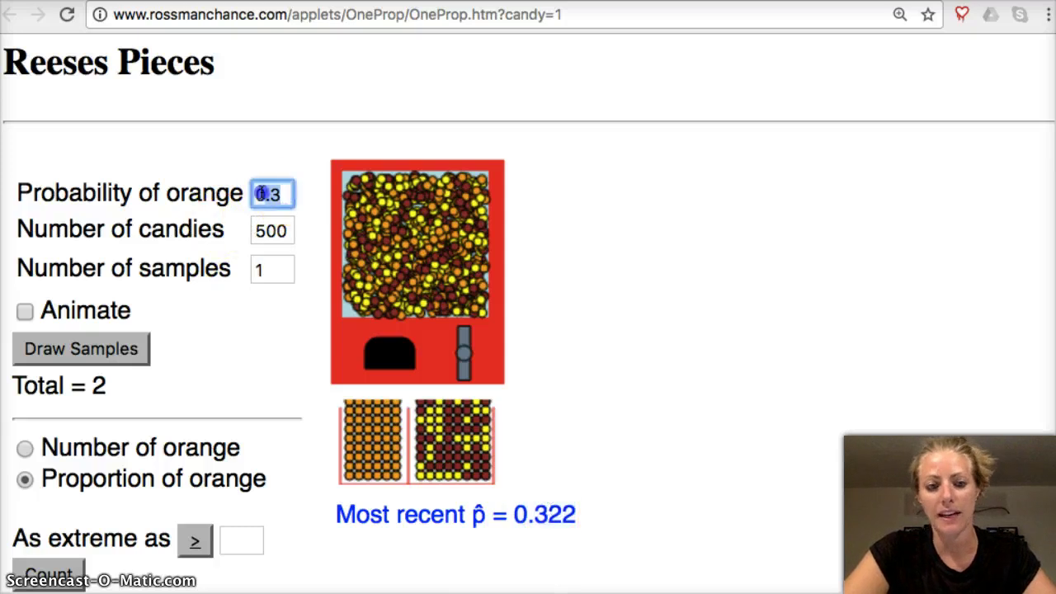
text(0.3)
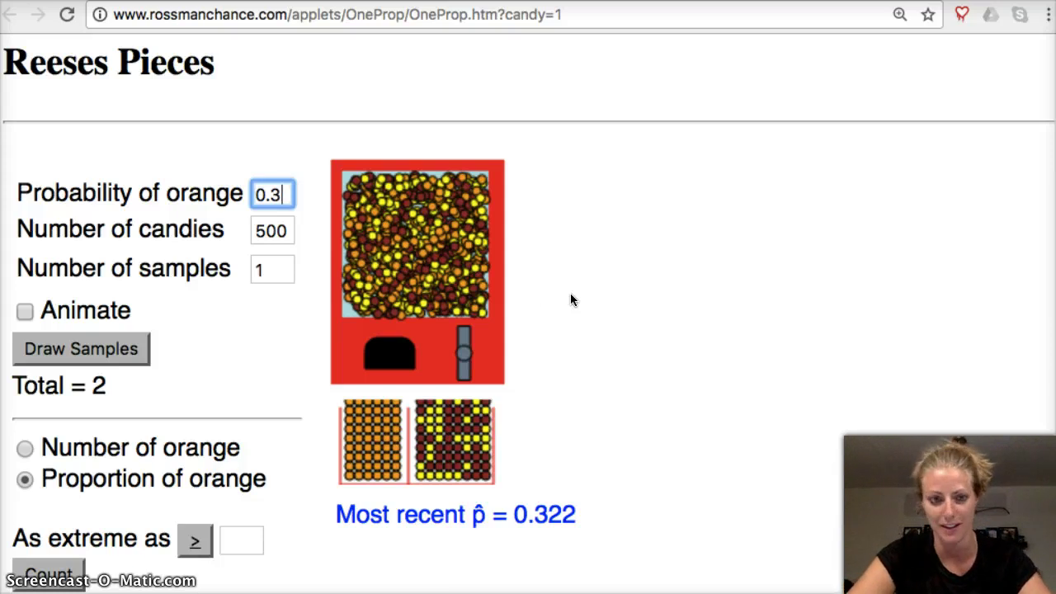
click(244, 305)
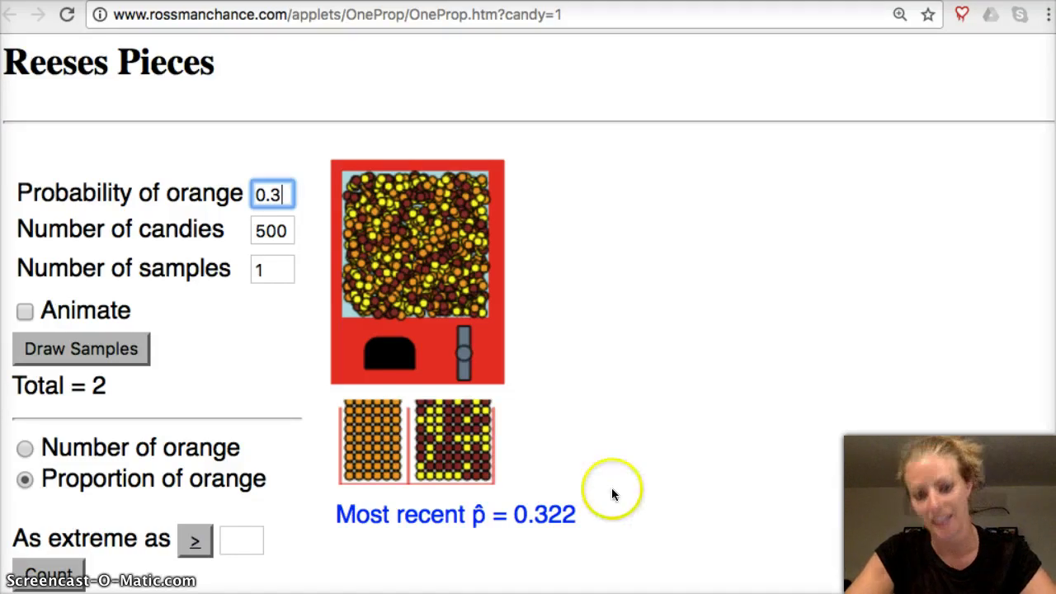
drag(512, 514, 564, 512)
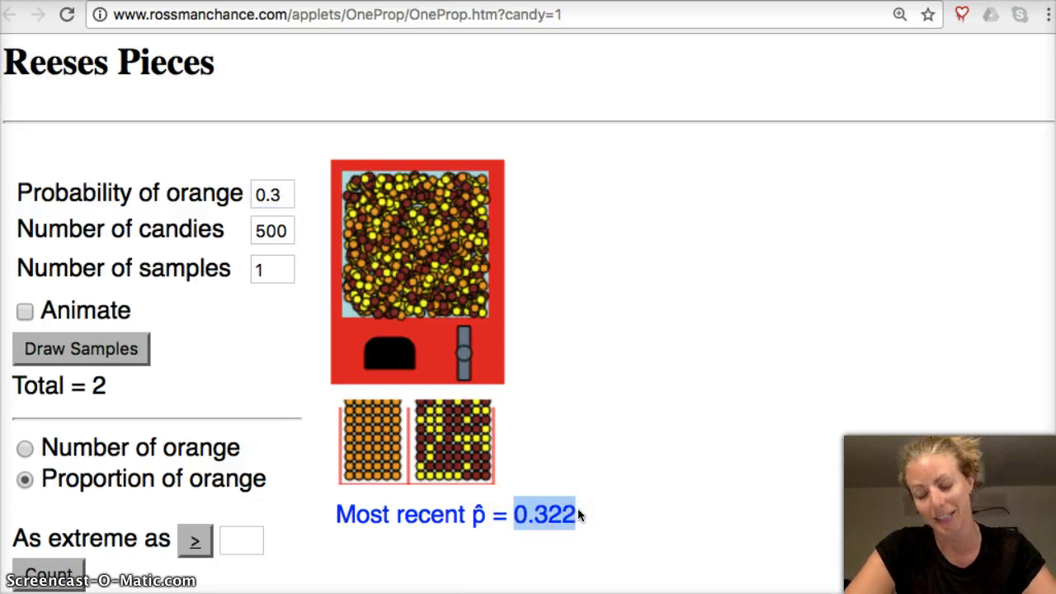
click(521, 511)
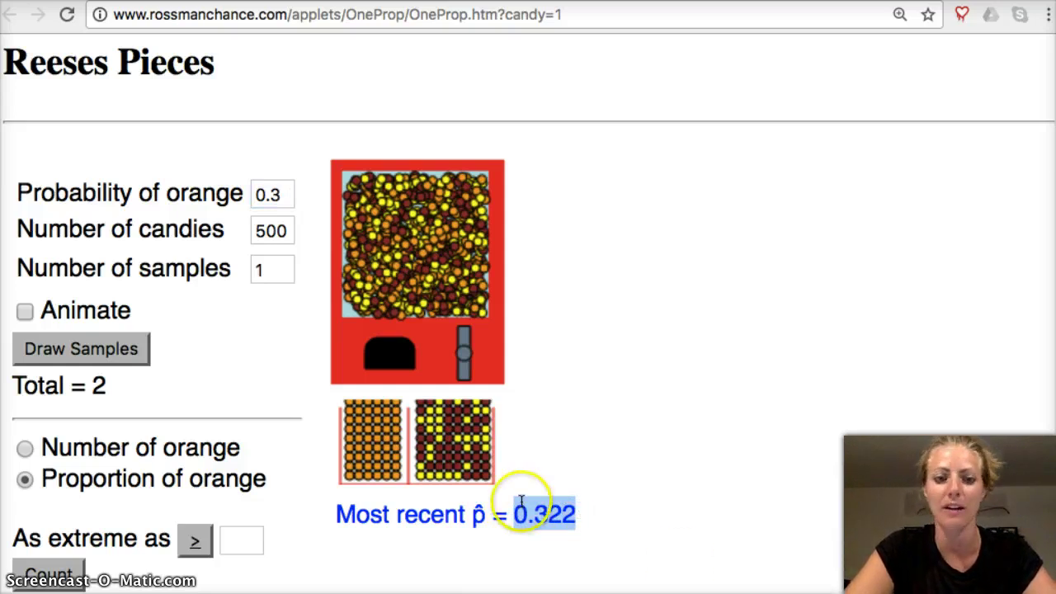
click(318, 298)
click(286, 230)
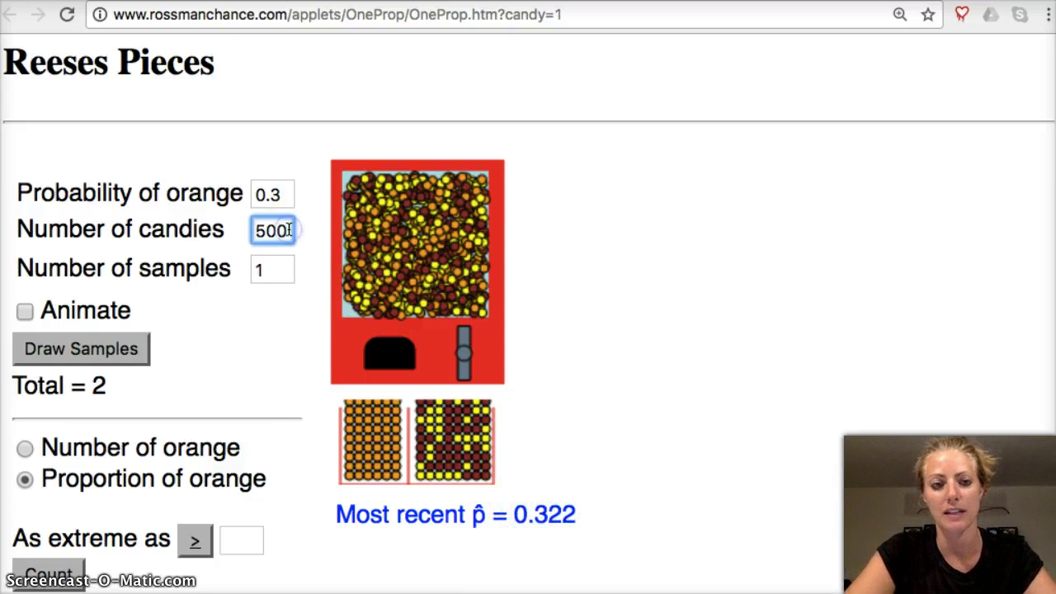
click(212, 536)
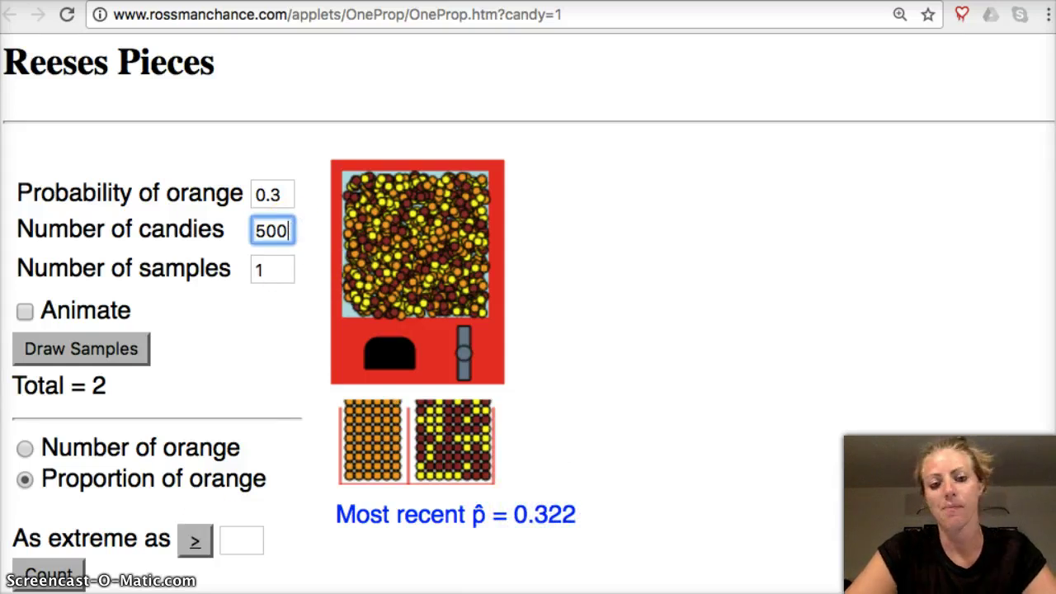